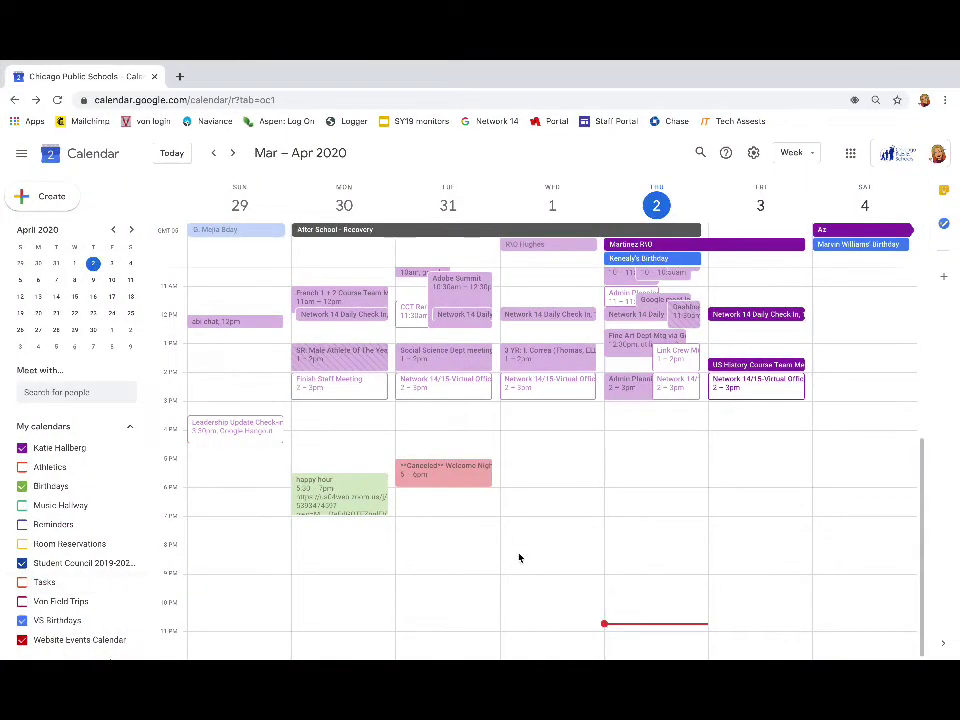
- Create an event on Friday, April 3, 5:30–6:30pm titled 'Period 2: world Studies'
left_click(731, 477)
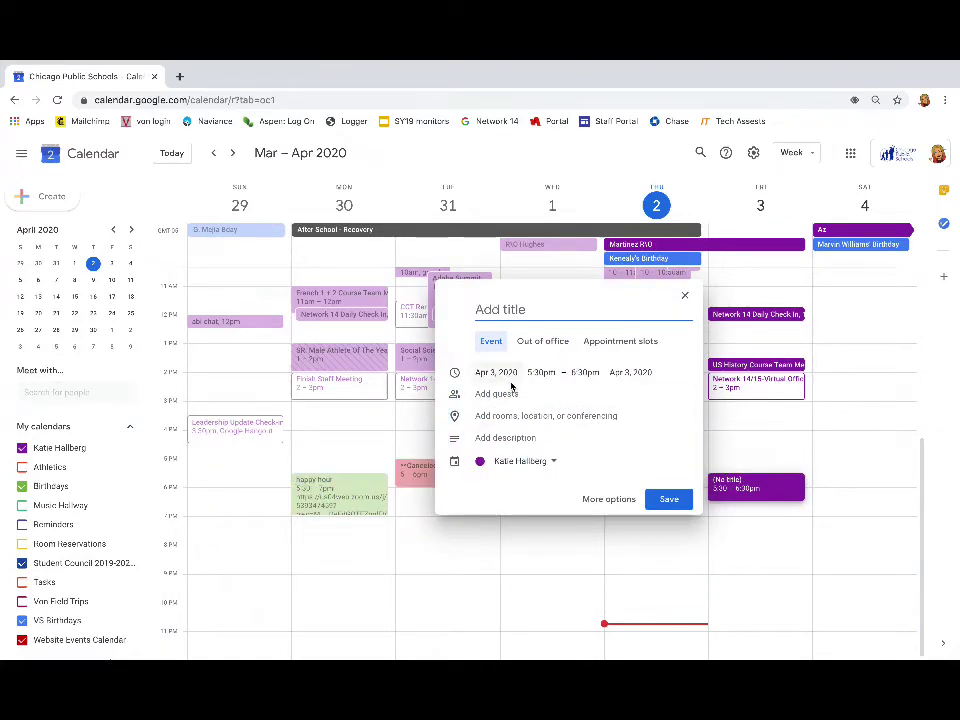
type("Period 2: wo")
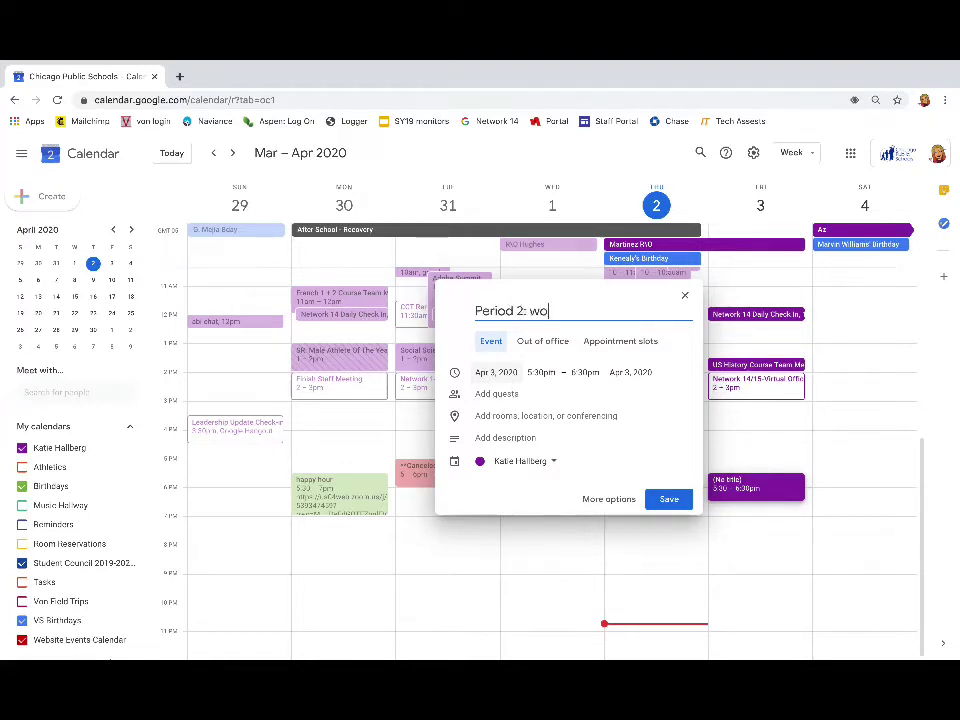
type("rld Studies")
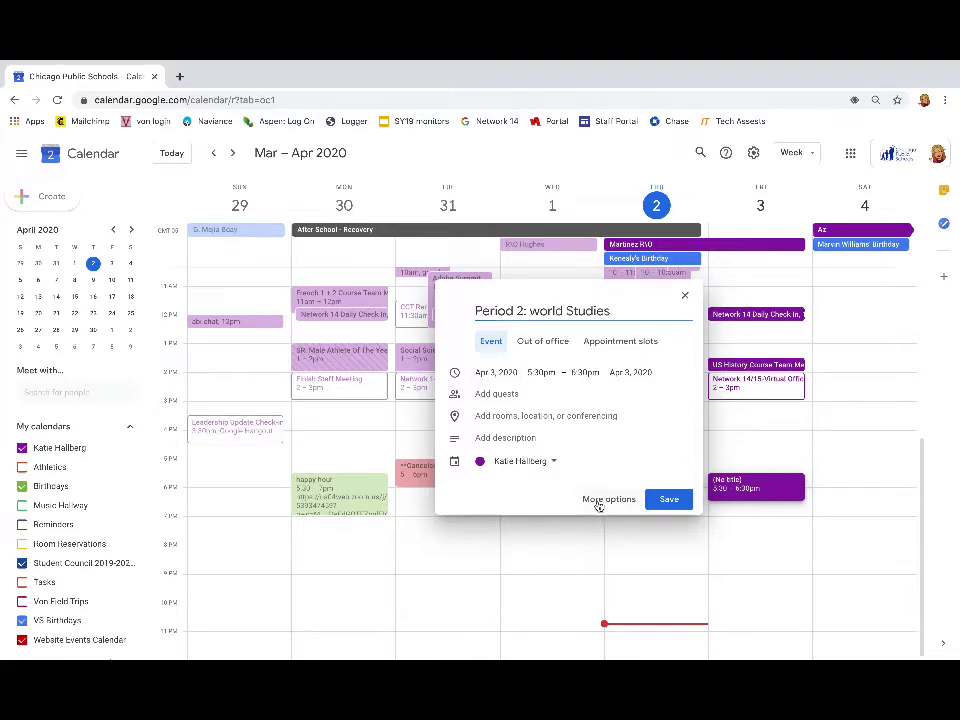
- In the full event details, enter the description 'live lesson'; open and dismiss the attachment picker
left_click(602, 499)
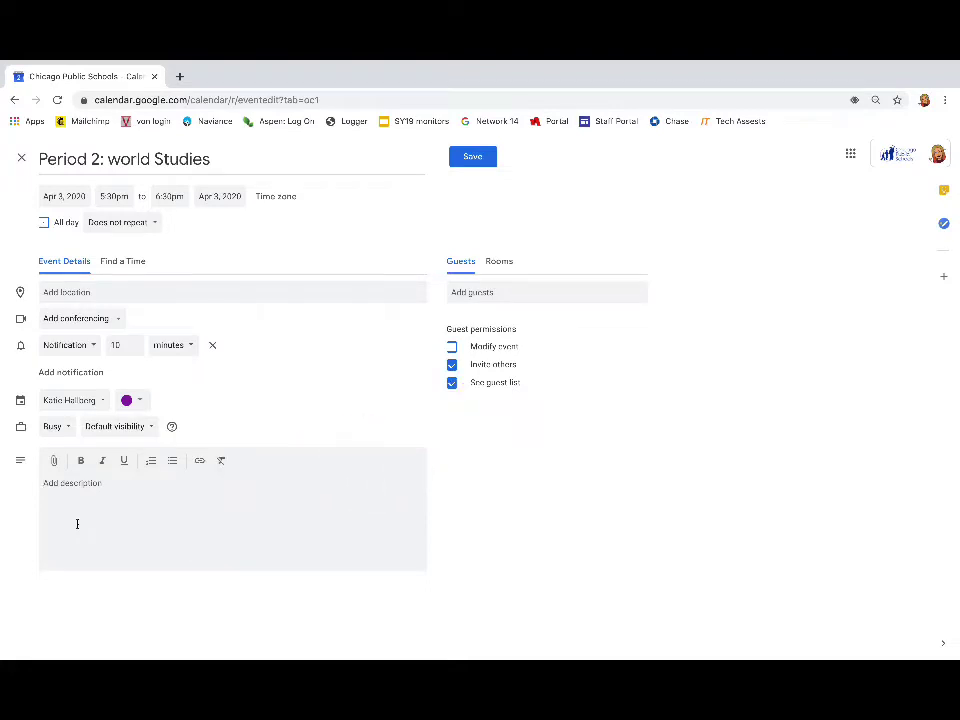
type("(")
left_click(55, 461)
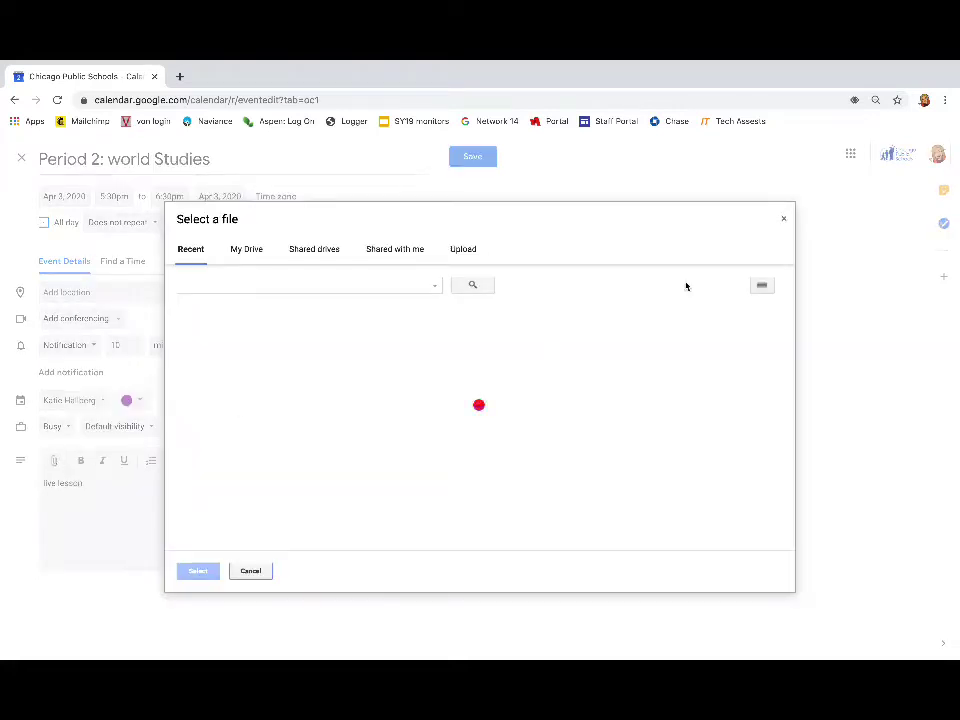
left_click(786, 220)
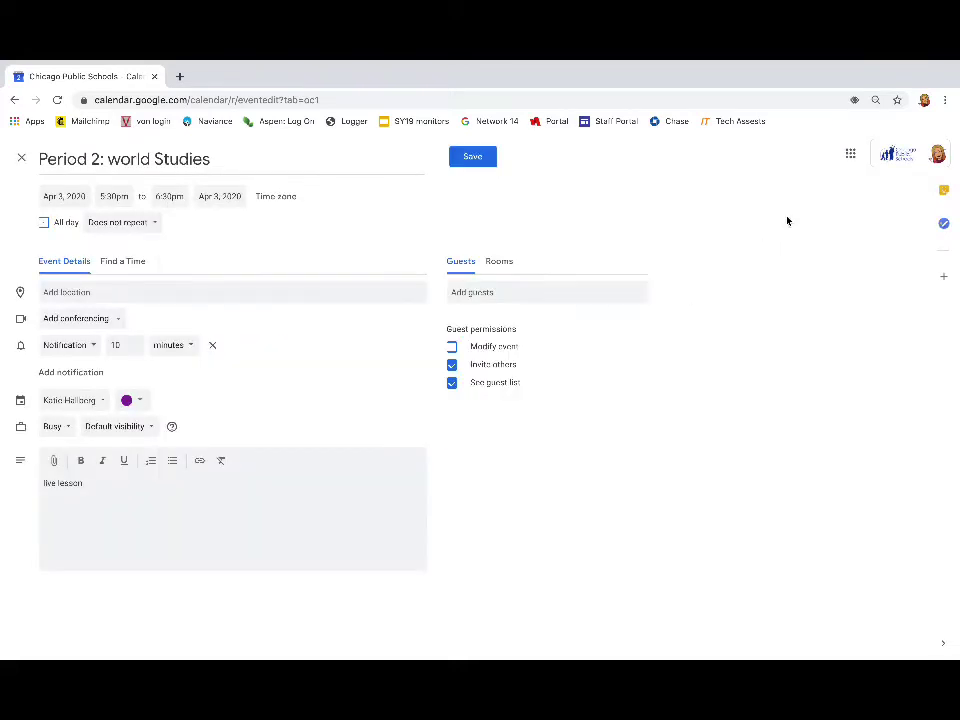
- Select the 'live lesson' description text and start adding a link, then cancel it
left_click_drag(82, 487, 42, 483)
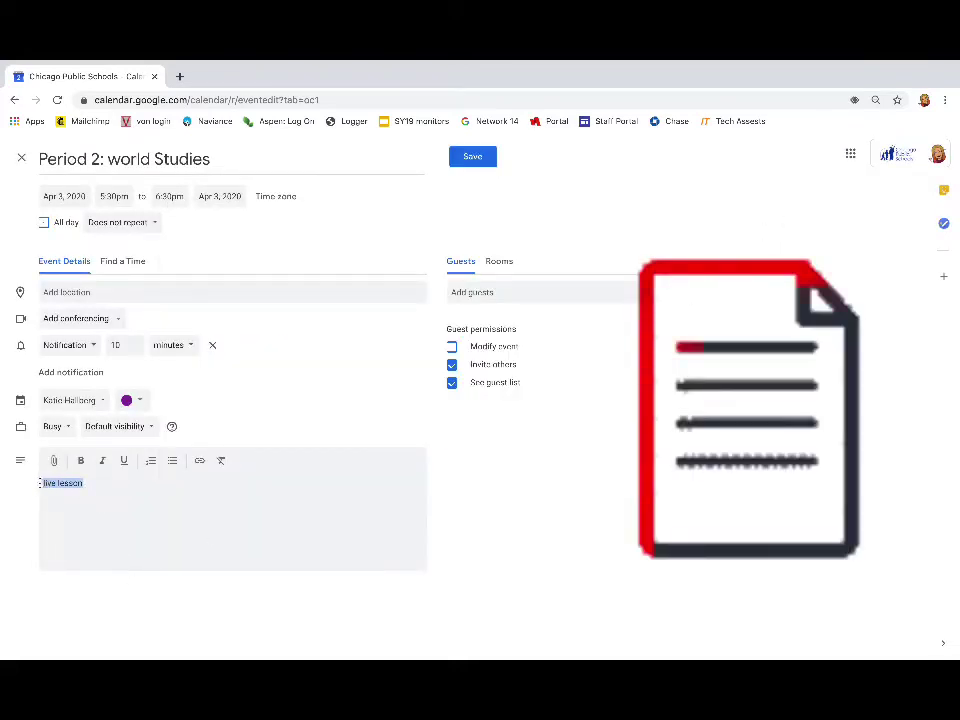
left_click(199, 461)
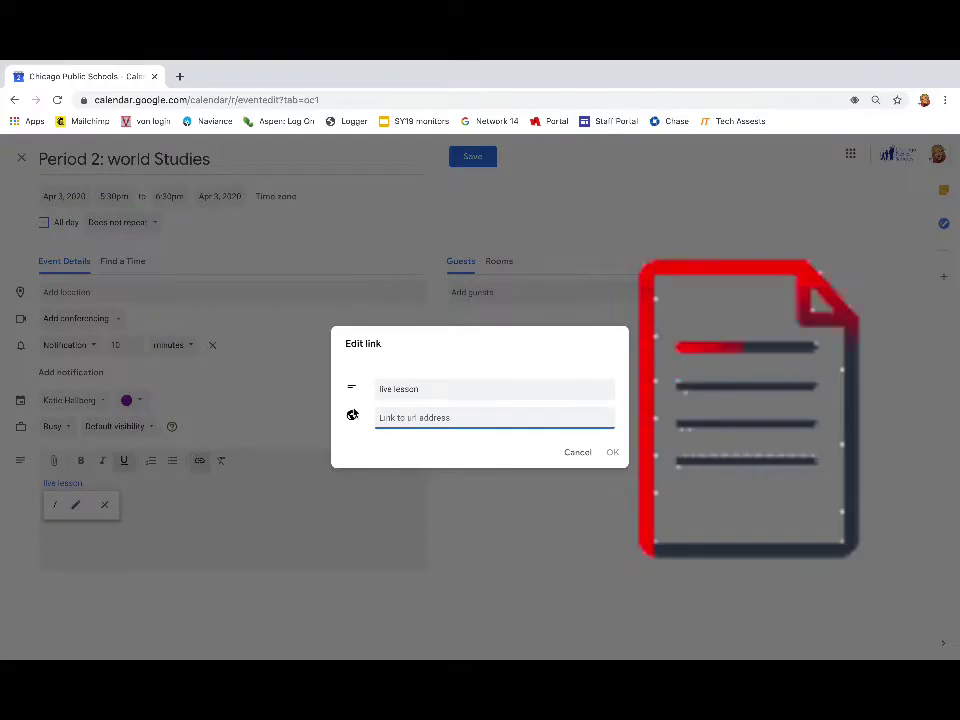
left_click(578, 453)
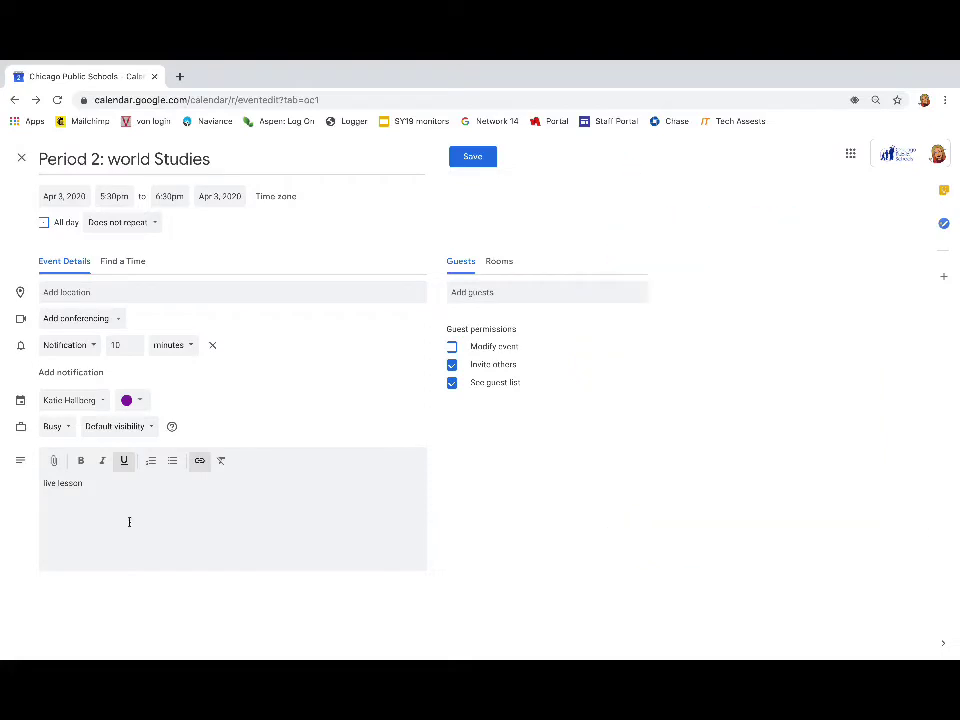
- Add the suggested contact as a guest and expand the Hangouts Meet join details
left_click(480, 295)
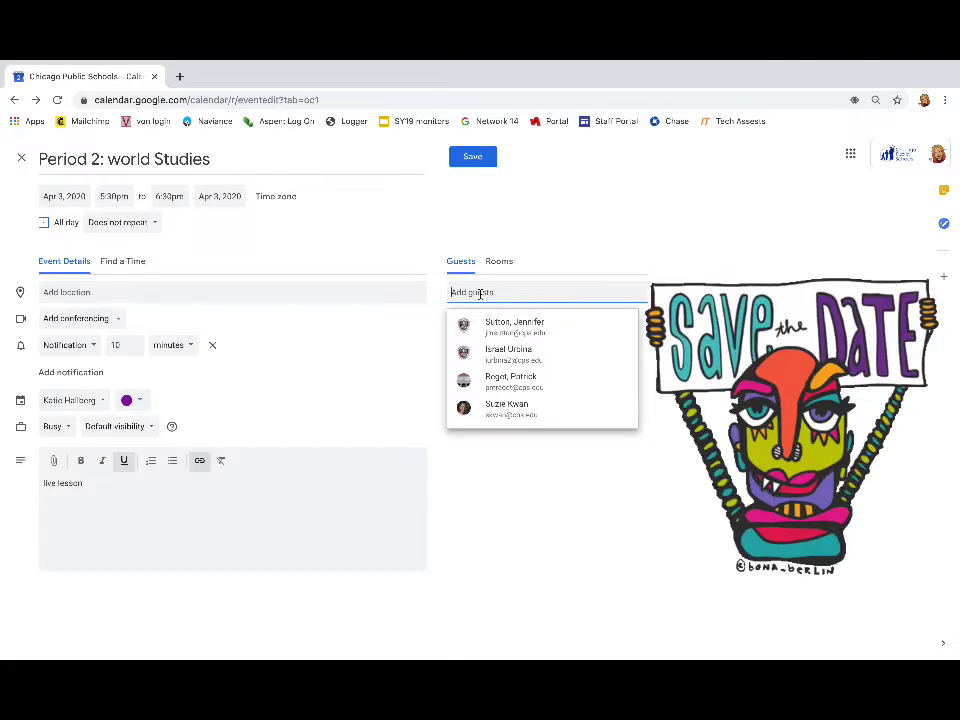
type("ha")
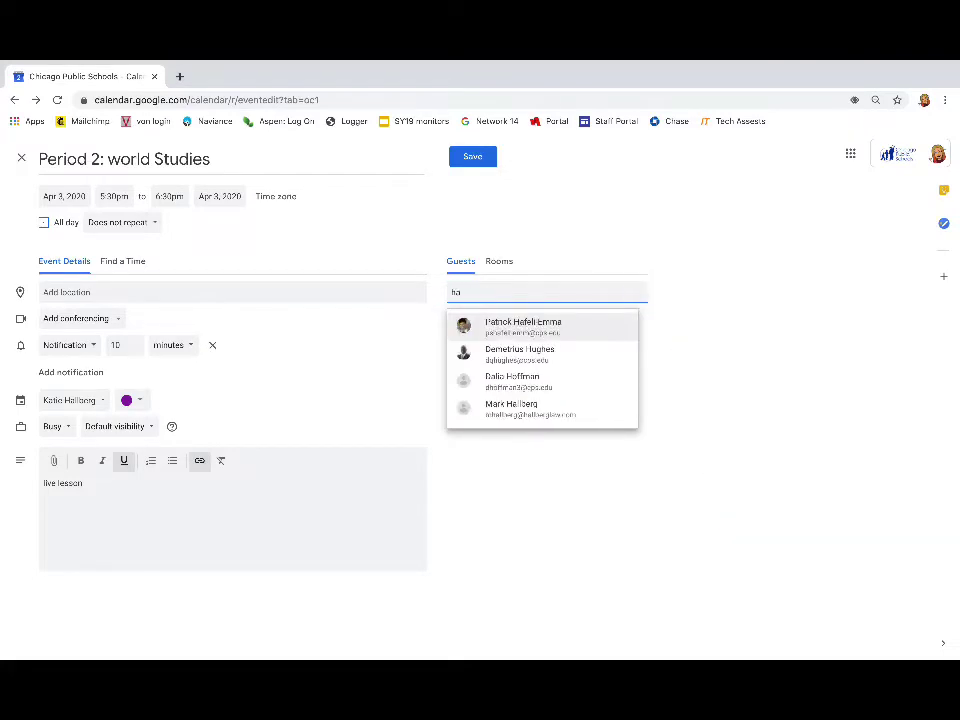
type("llberg7")
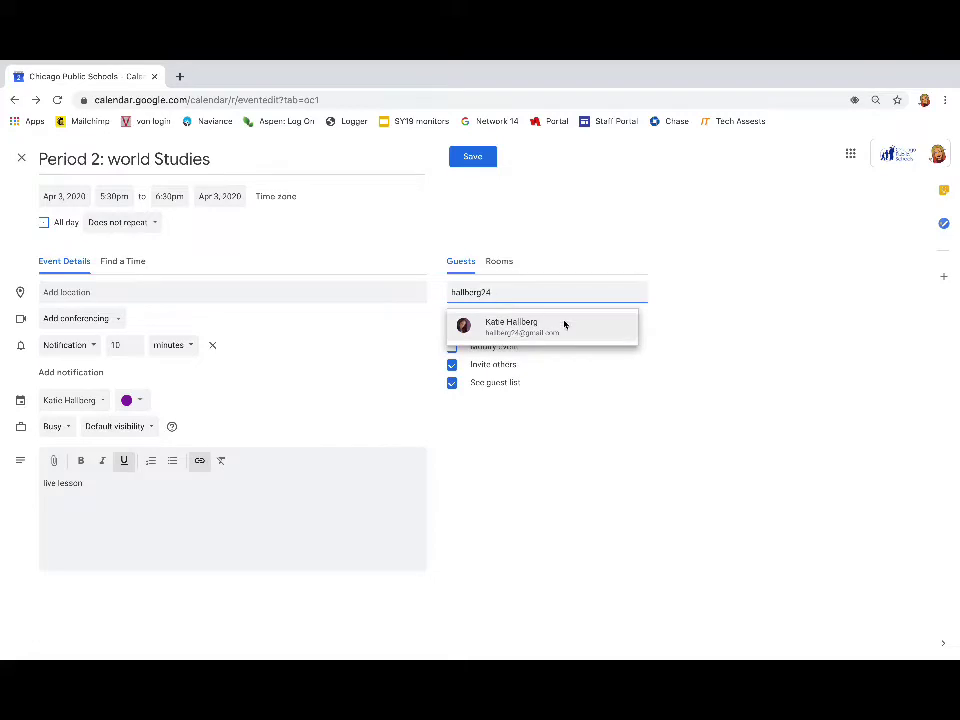
type("4")
left_click(558, 333)
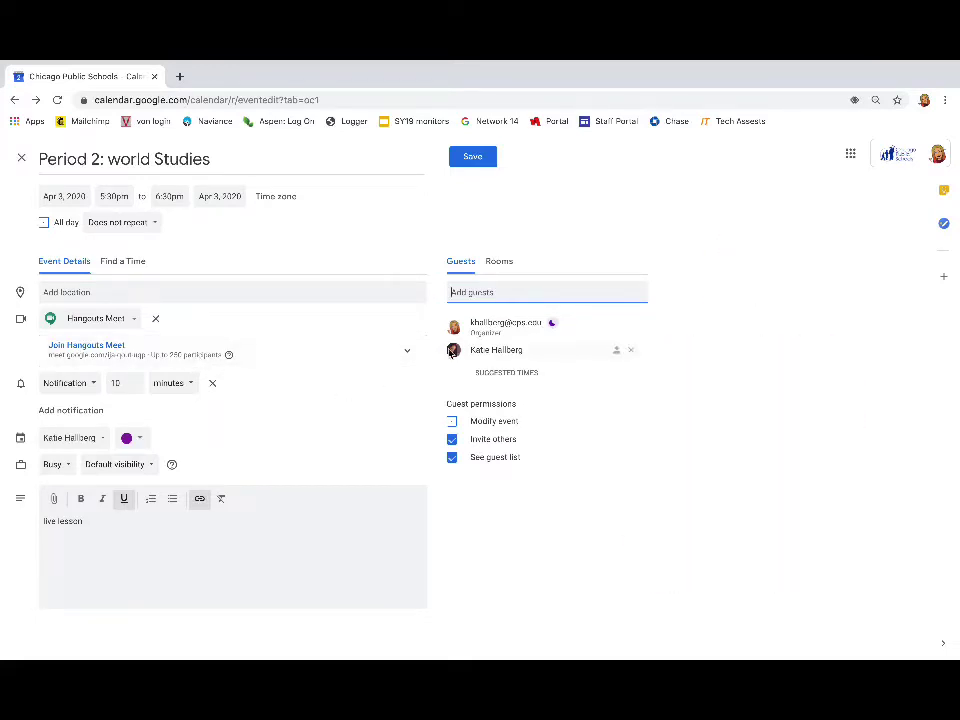
left_click(407, 355)
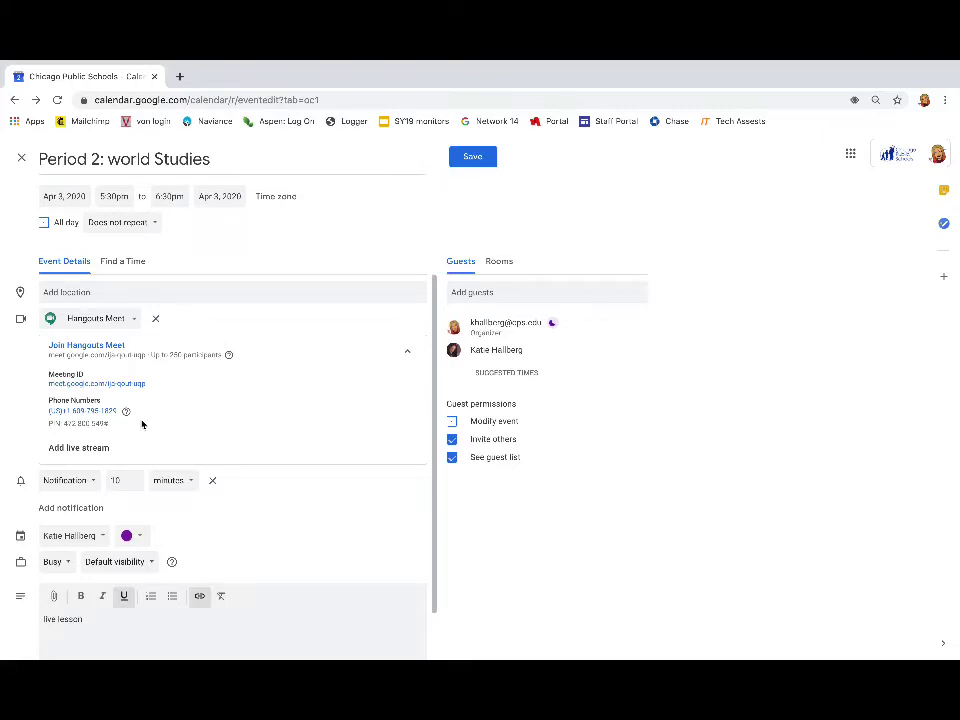
- Save the event, bringing up the prompt about emailing invitations to guests
scroll(287, 521, "down", 1)
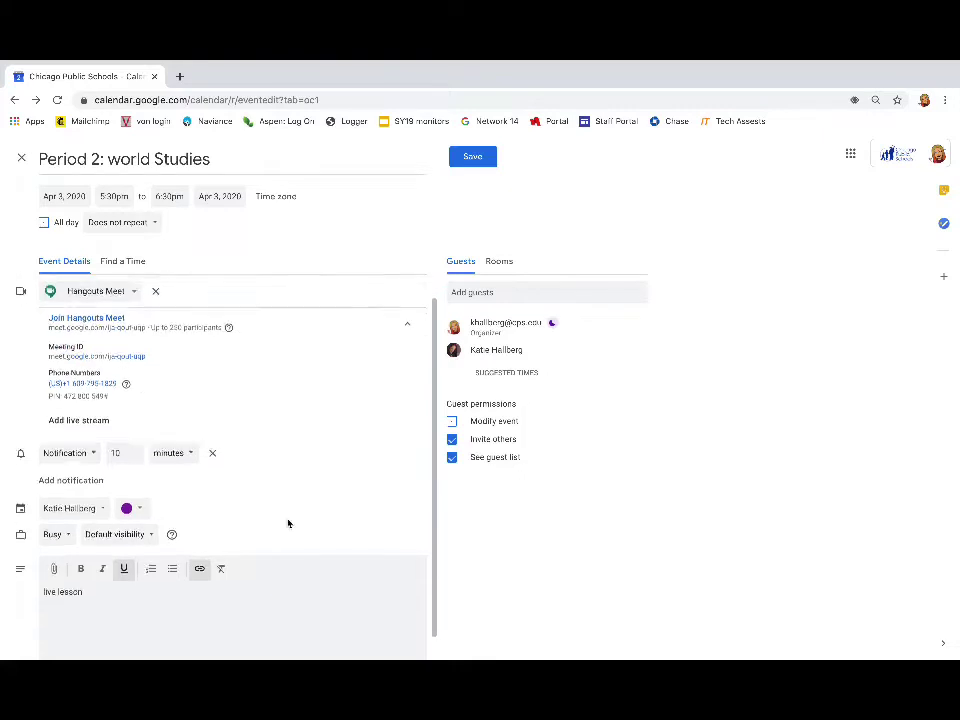
scroll(287, 521, "down", 1)
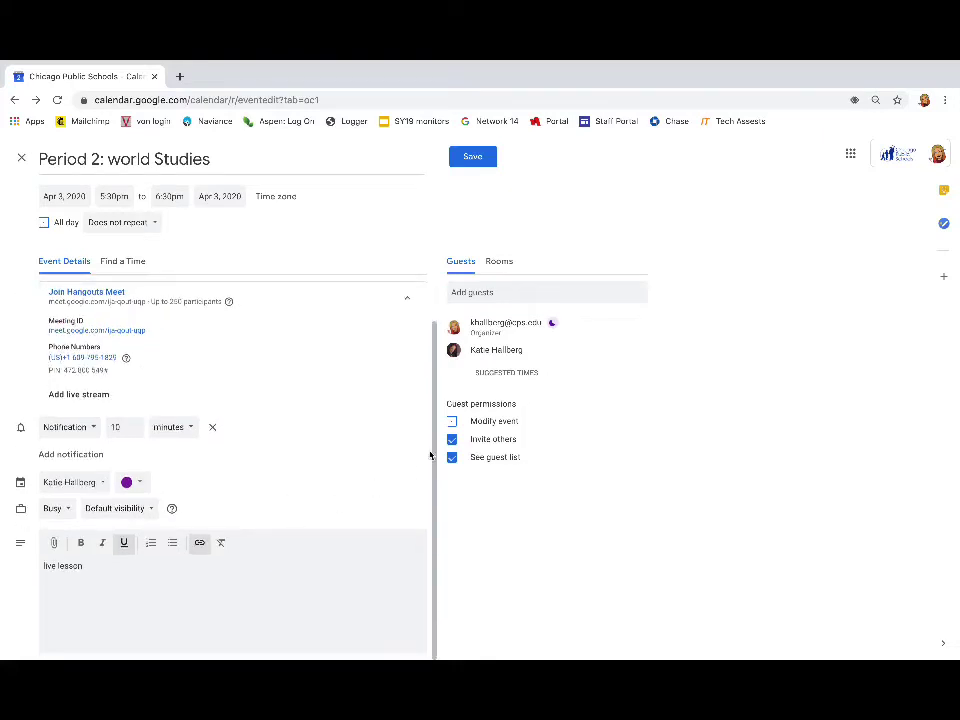
left_click(478, 165)
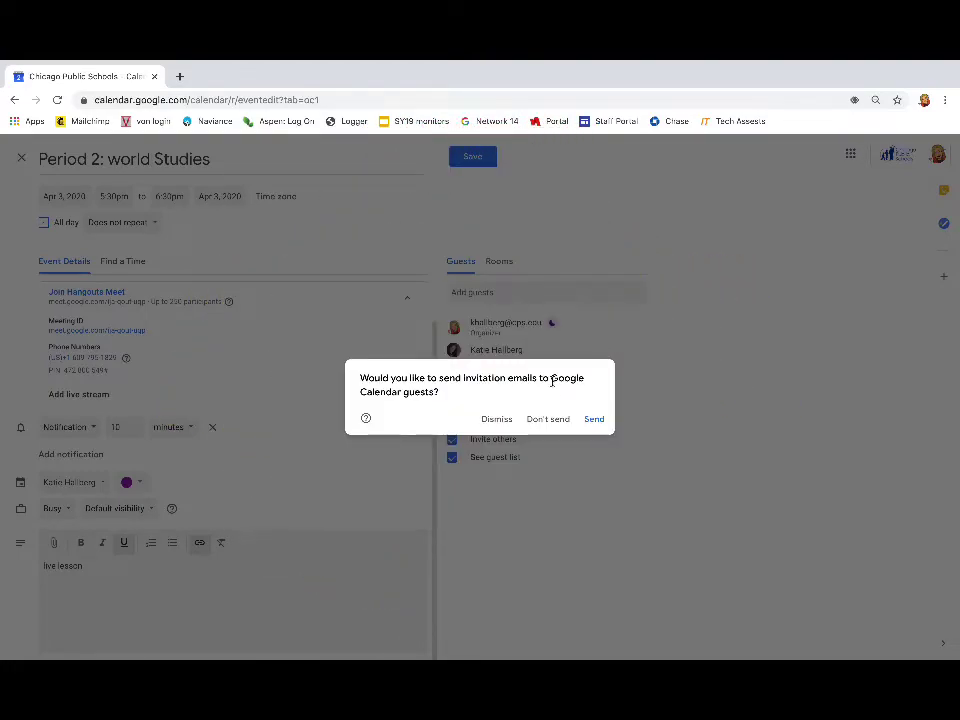
- Answer the invitation prompt, then open the saved Friday 5:30pm Period 2 event's details
left_click(595, 420)
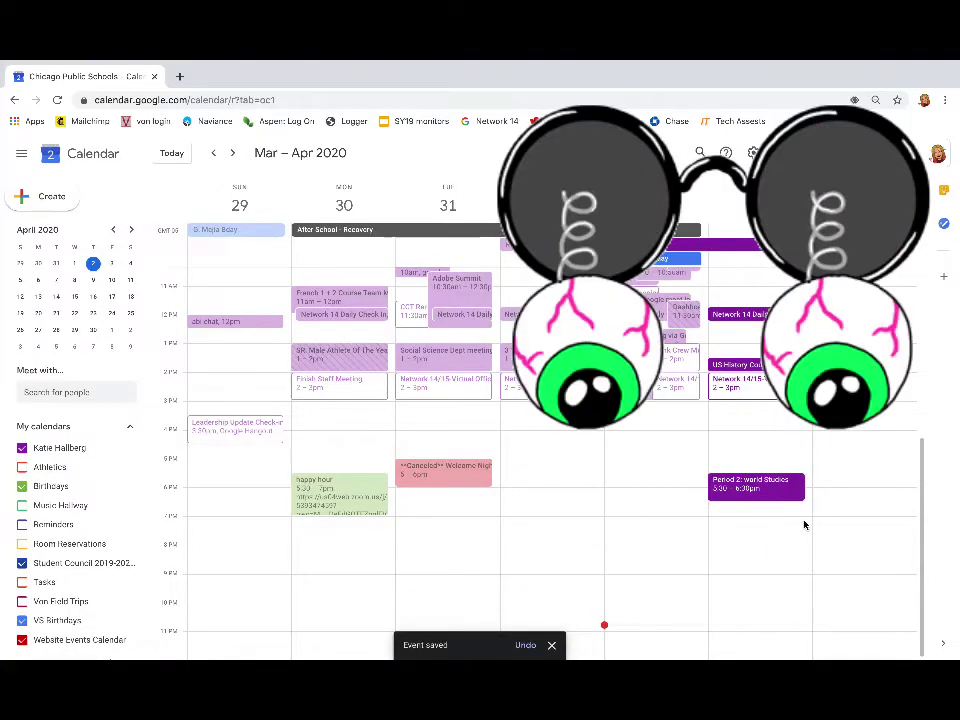
left_click_drag(750, 492, 785, 507)
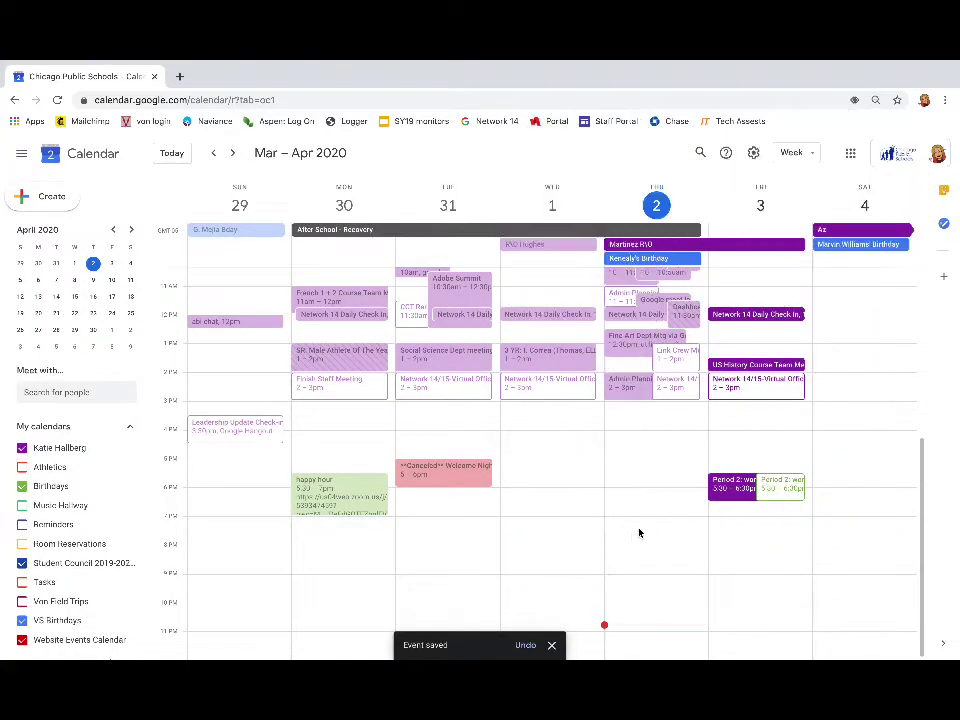
left_click(735, 487)
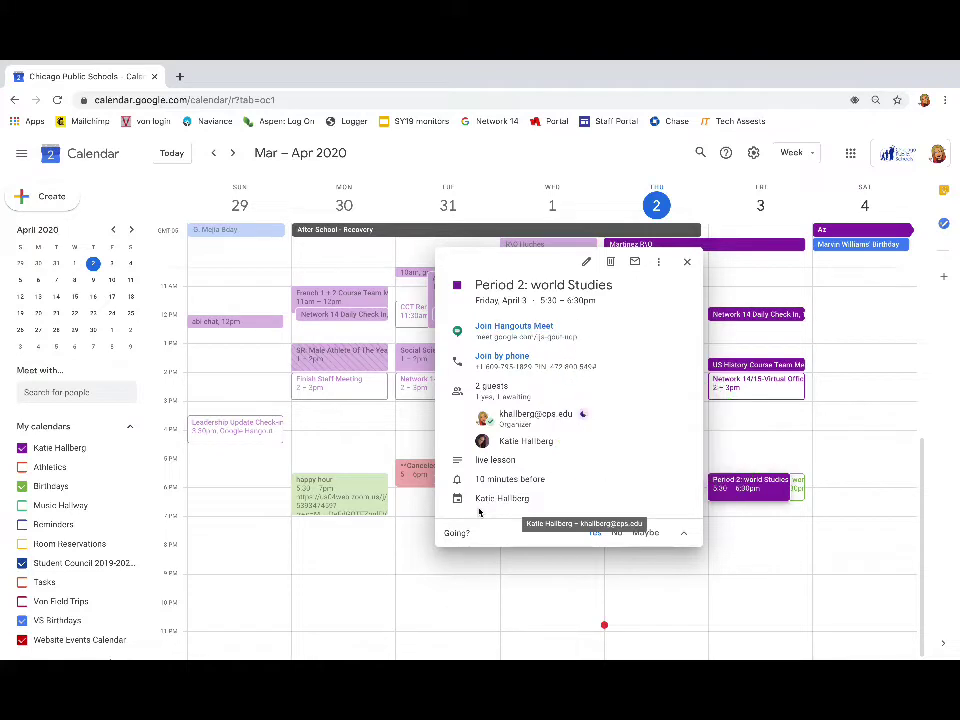
- Join the event's Hangouts Meet link, opening the 'Period 2: world Studies' lobby in a new tab
left_click(518, 334)
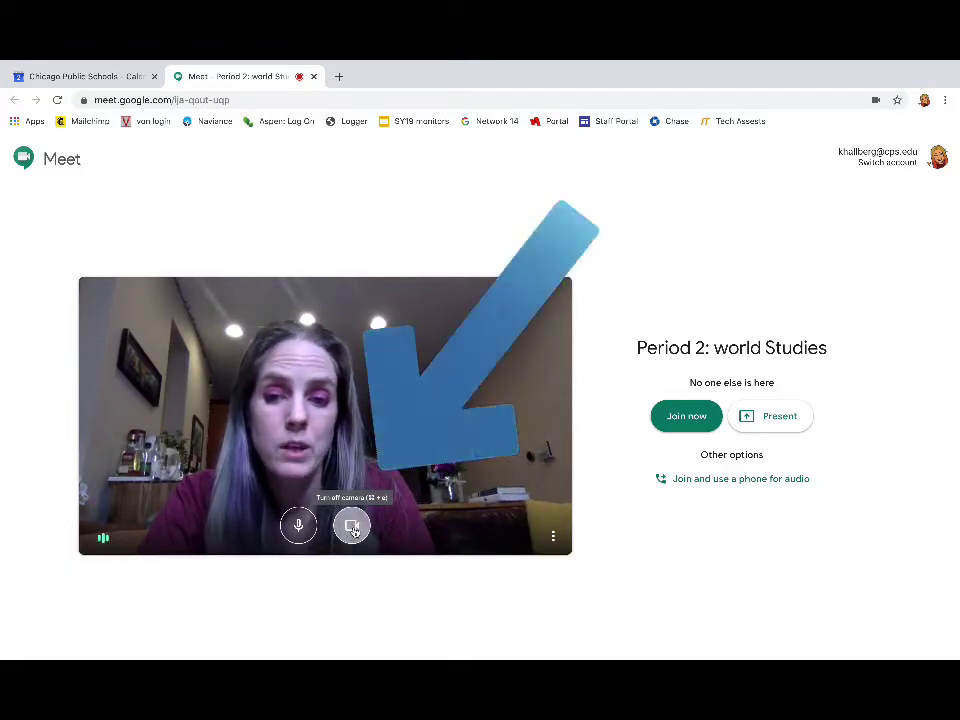
left_click(352, 527)
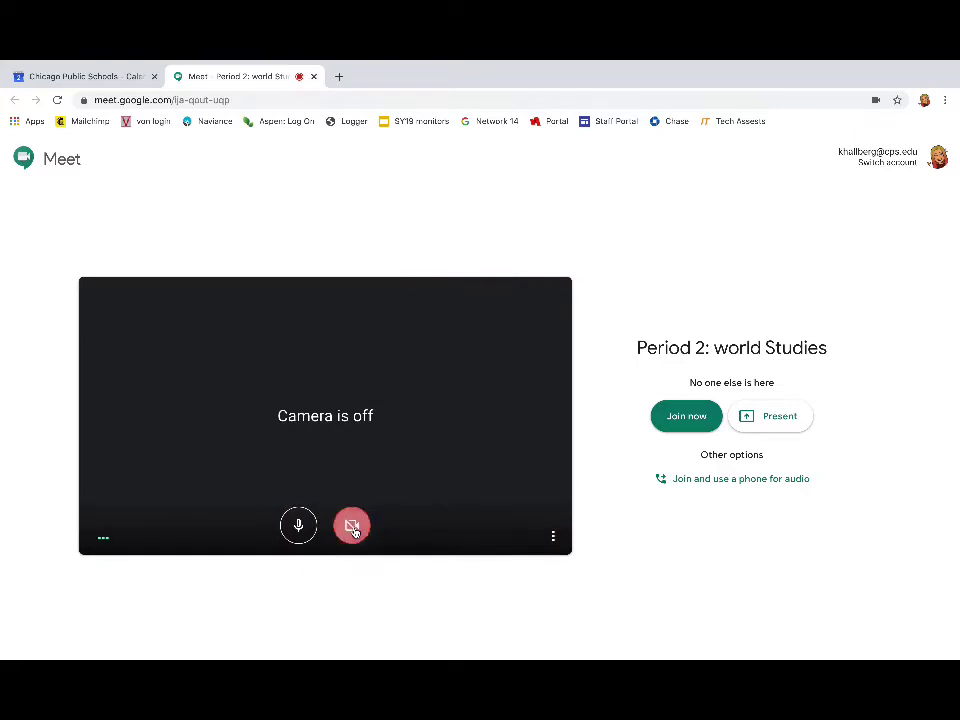
left_click(352, 527)
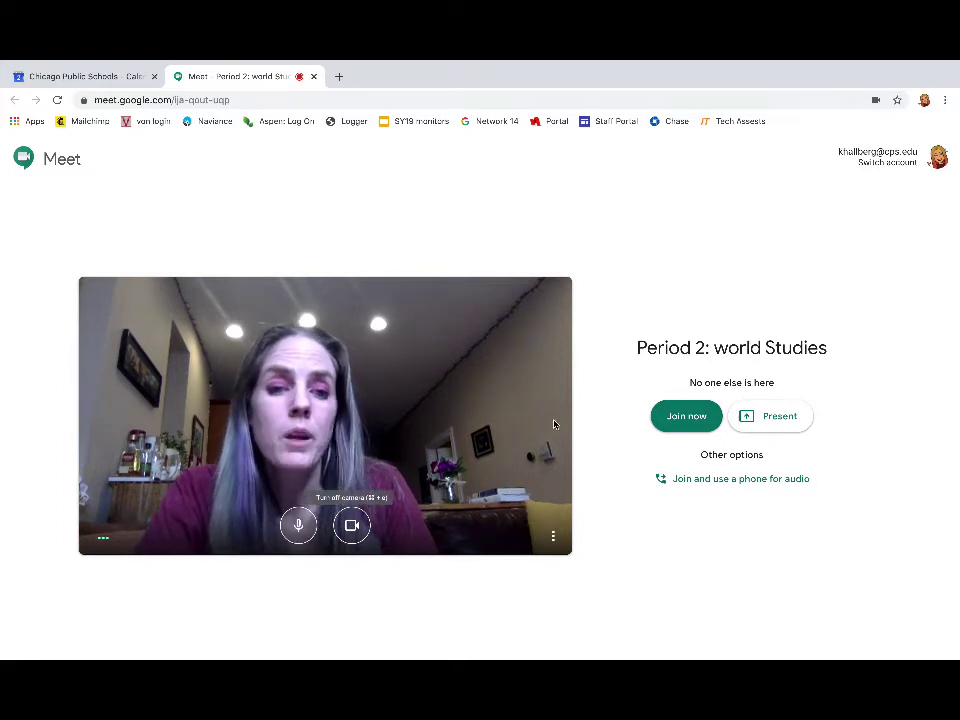
left_click(677, 423)
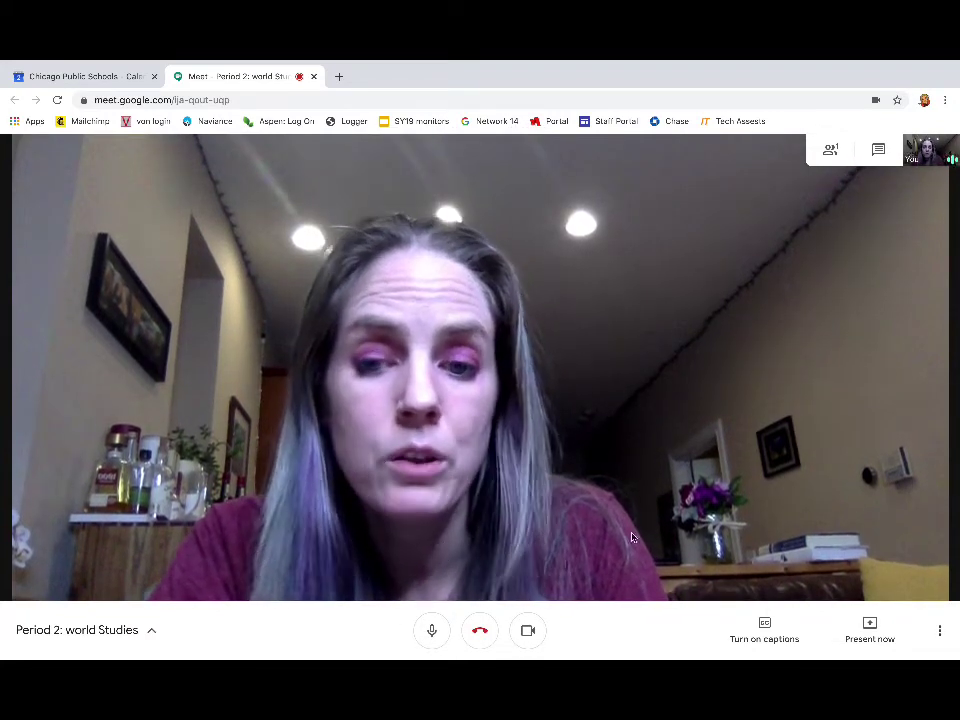
- In the call, browse the Change layout options, dismiss them, and reopen the three-dot options menu
left_click(939, 636)
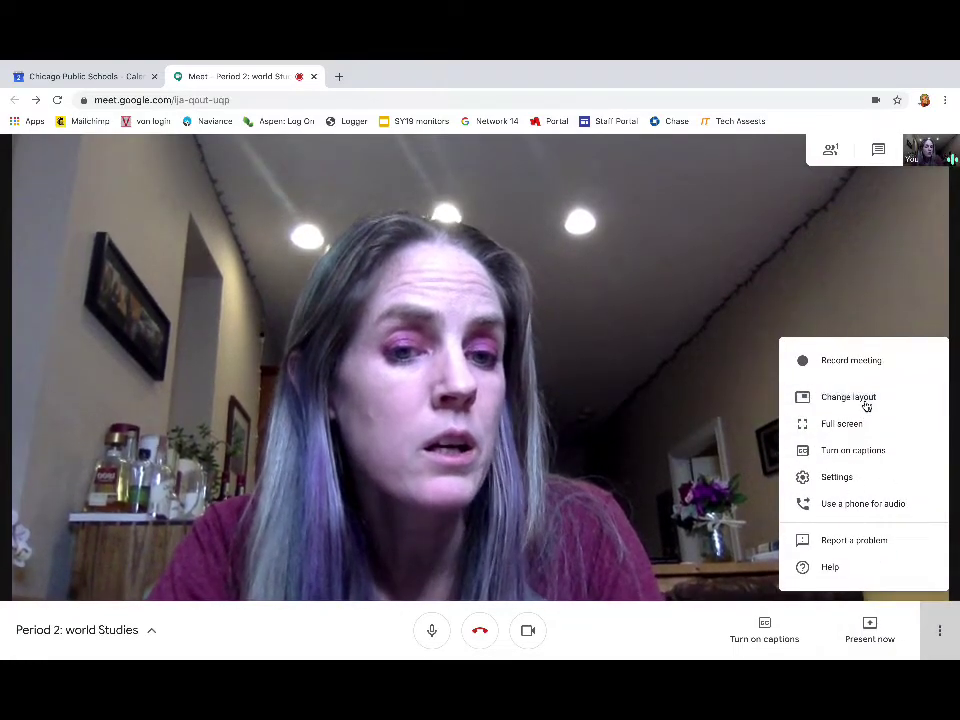
left_click(864, 400)
key("Escape")
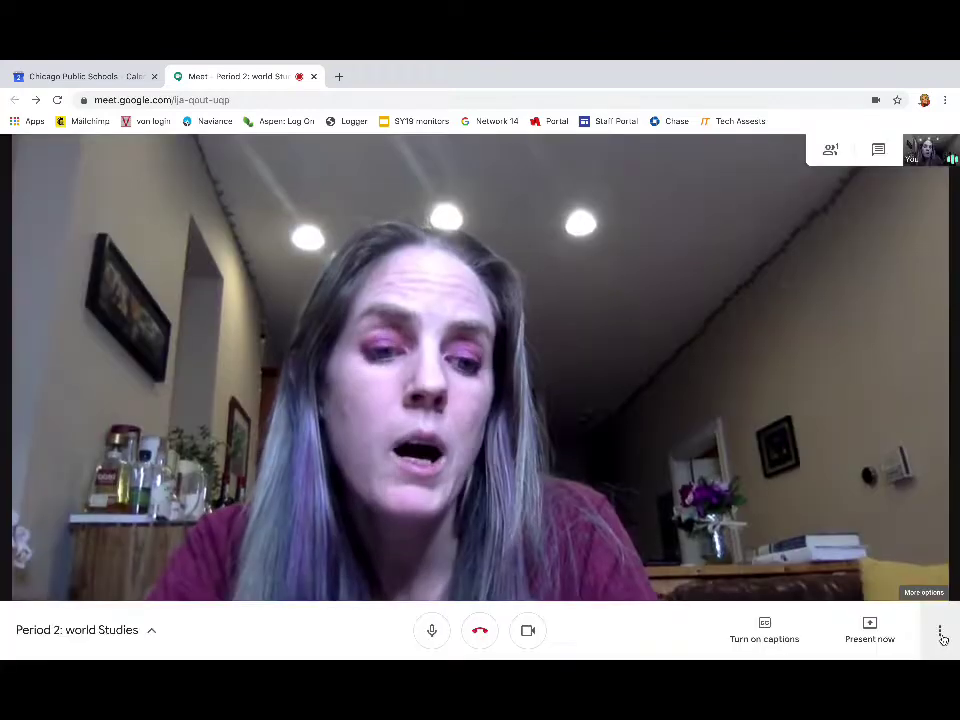
left_click(939, 632)
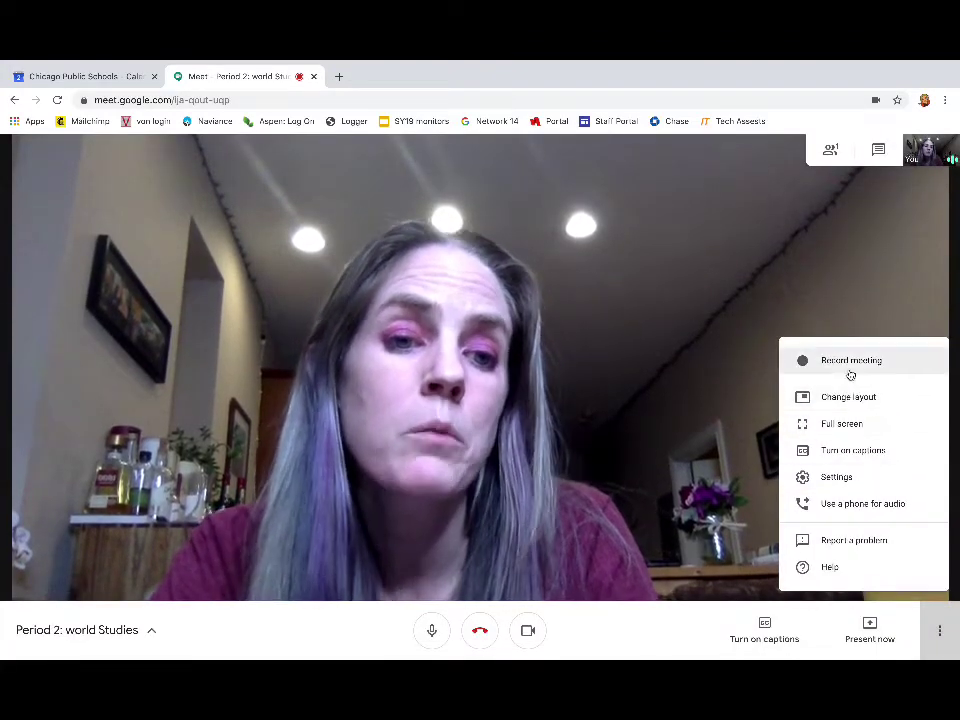